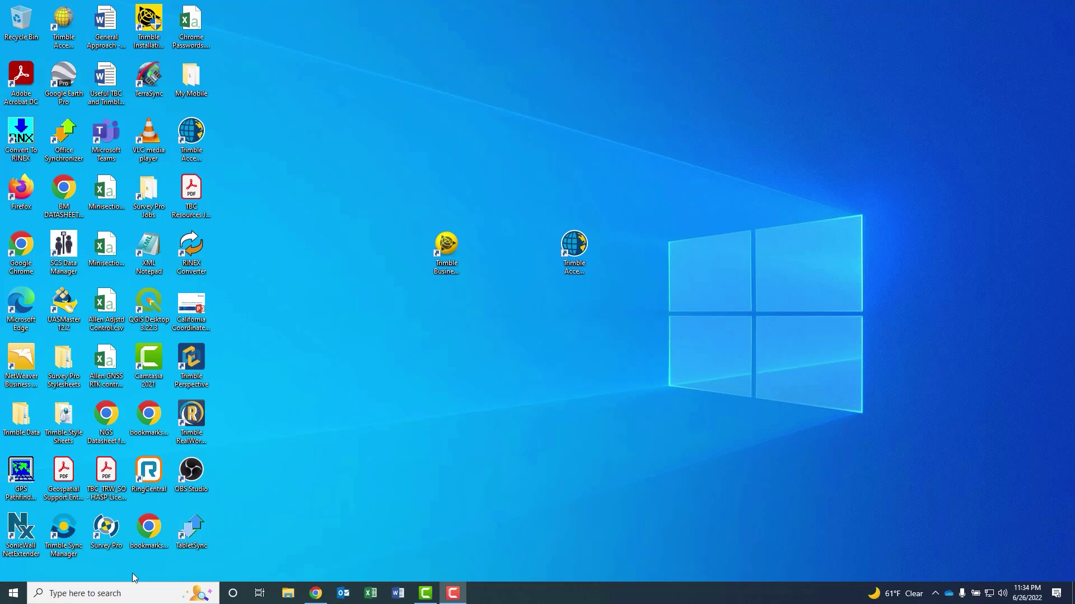
- Search for 'restore', open Create a restore point, and move System Properties to the right
click(97, 596)
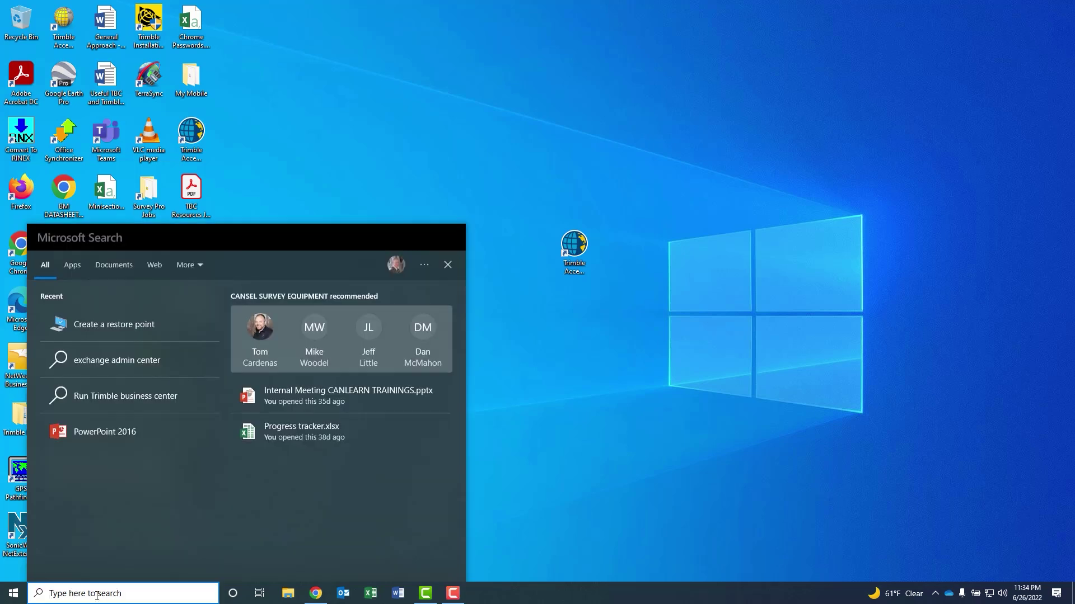
text(restore)
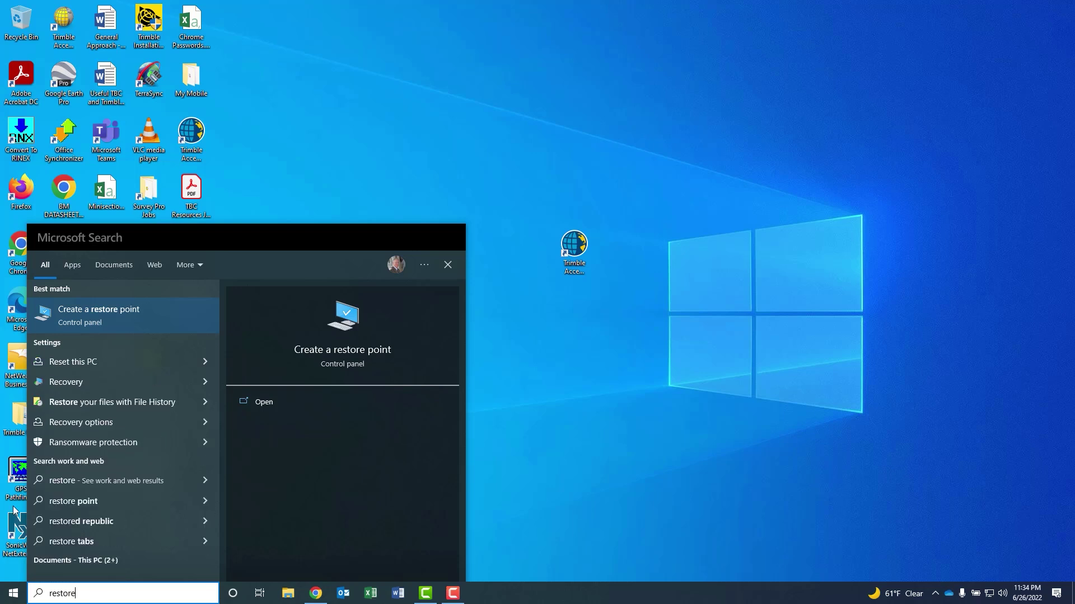
click(75, 310)
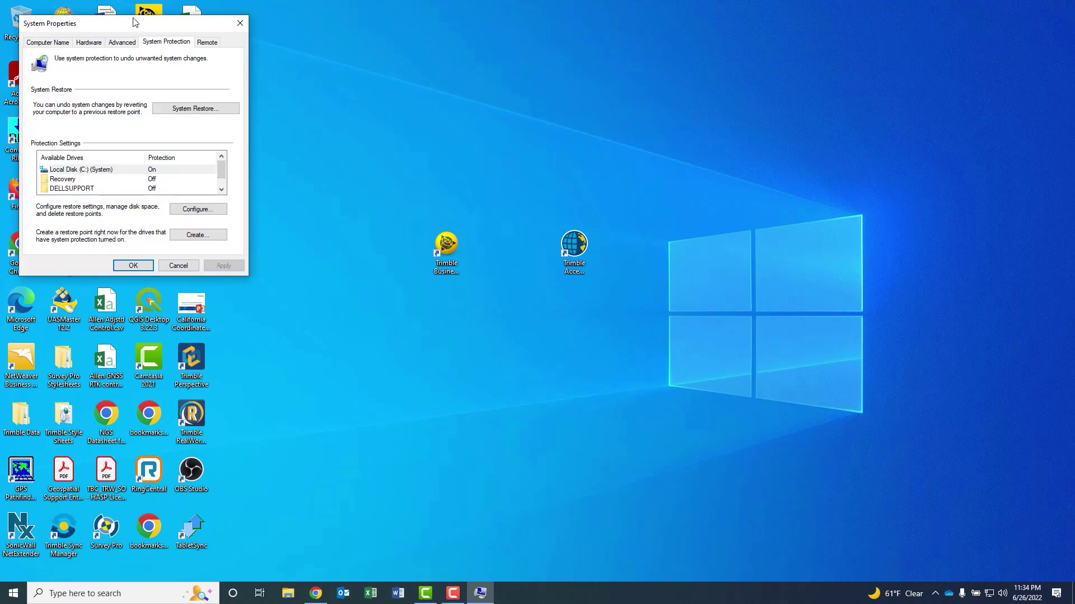
drag(160, 28, 836, 54)
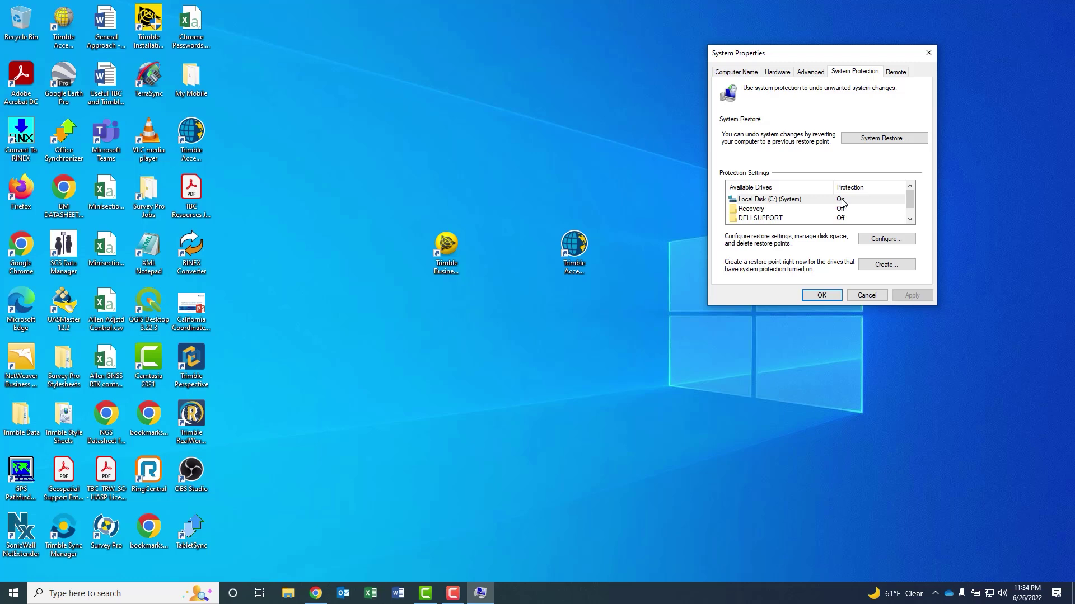
click(885, 239)
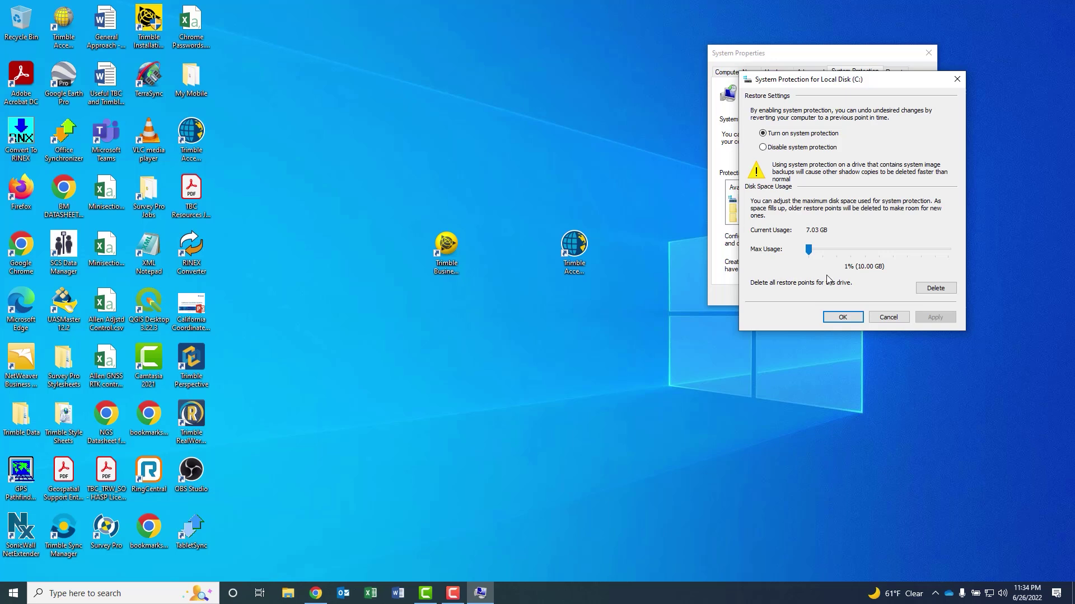
click(843, 318)
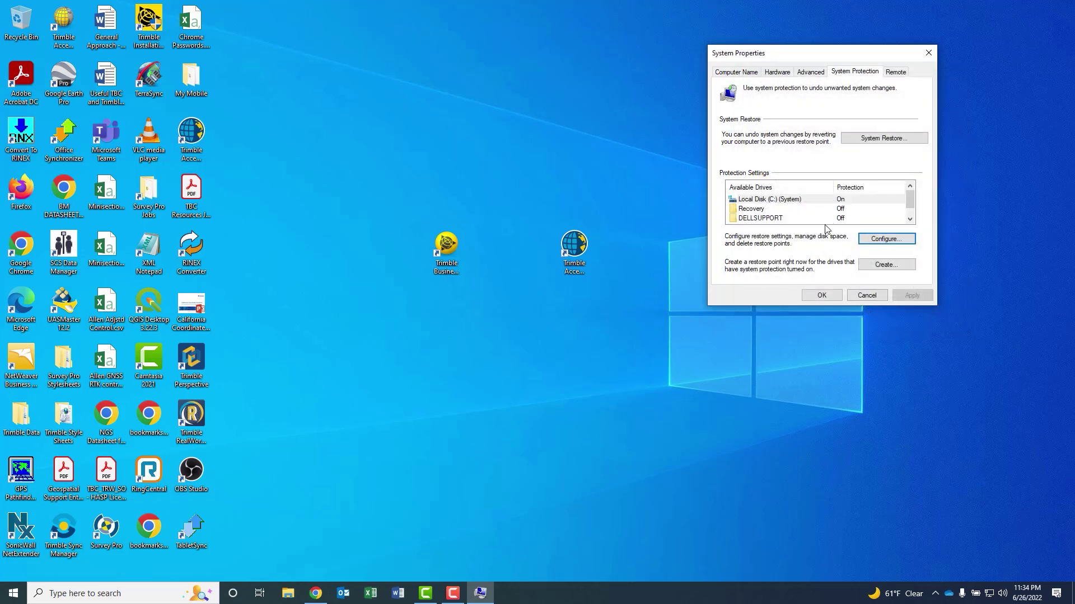
- Create a restore point named 'Before graphics update 6-26-22' and dismiss the success message
click(887, 267)
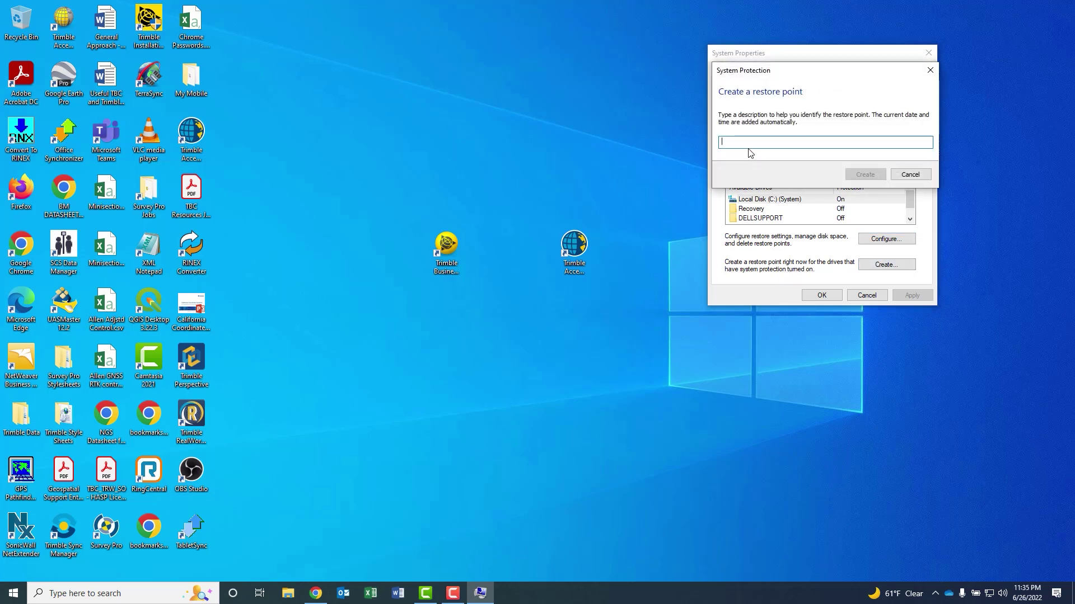
text(B)
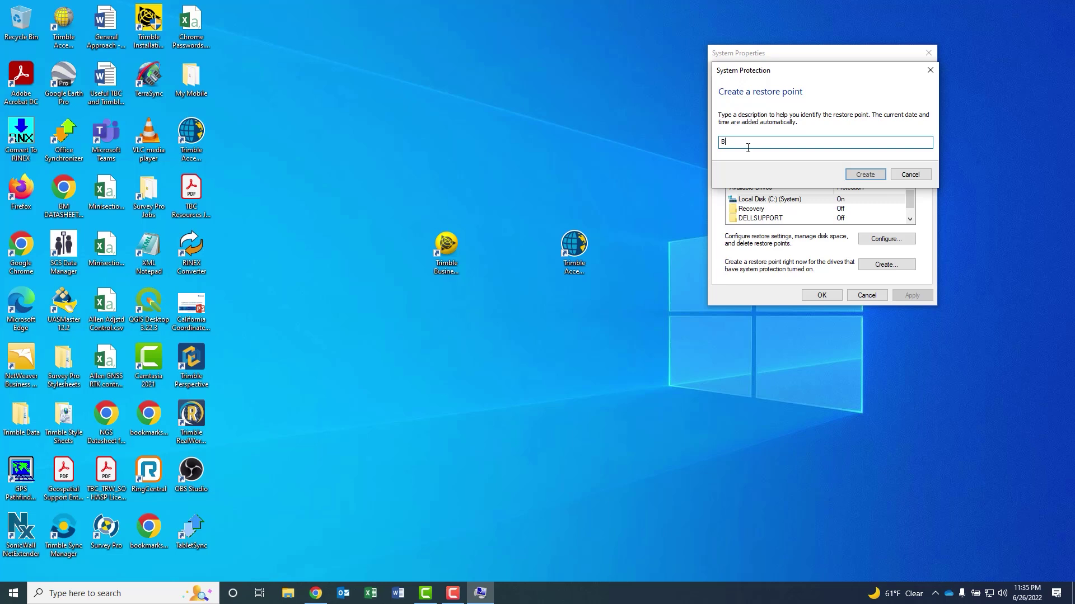
text(efore graphics update 6-2)
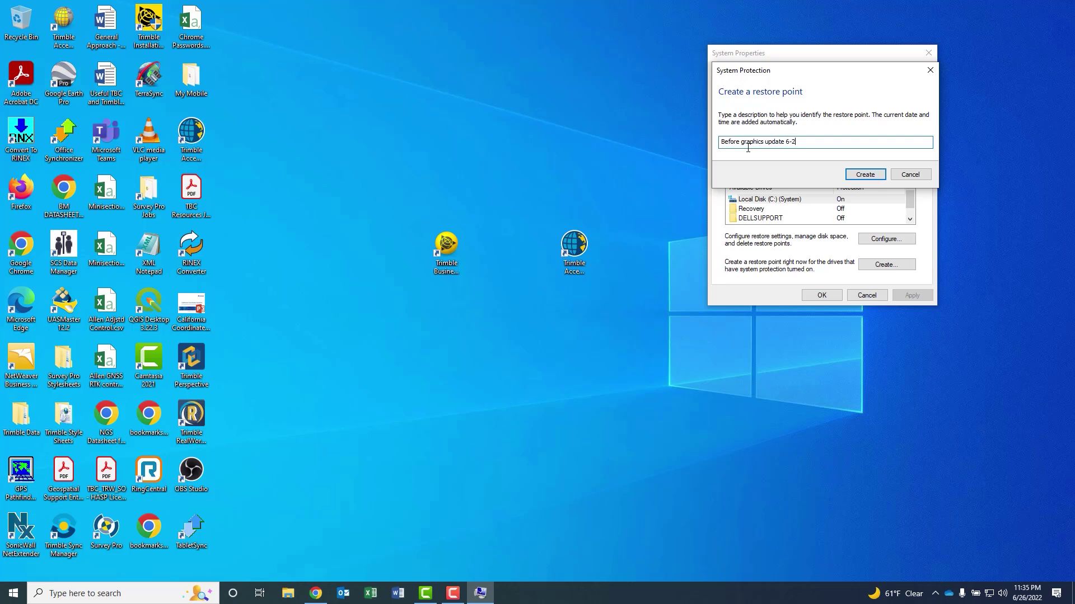
text(6-22)
click(865, 174)
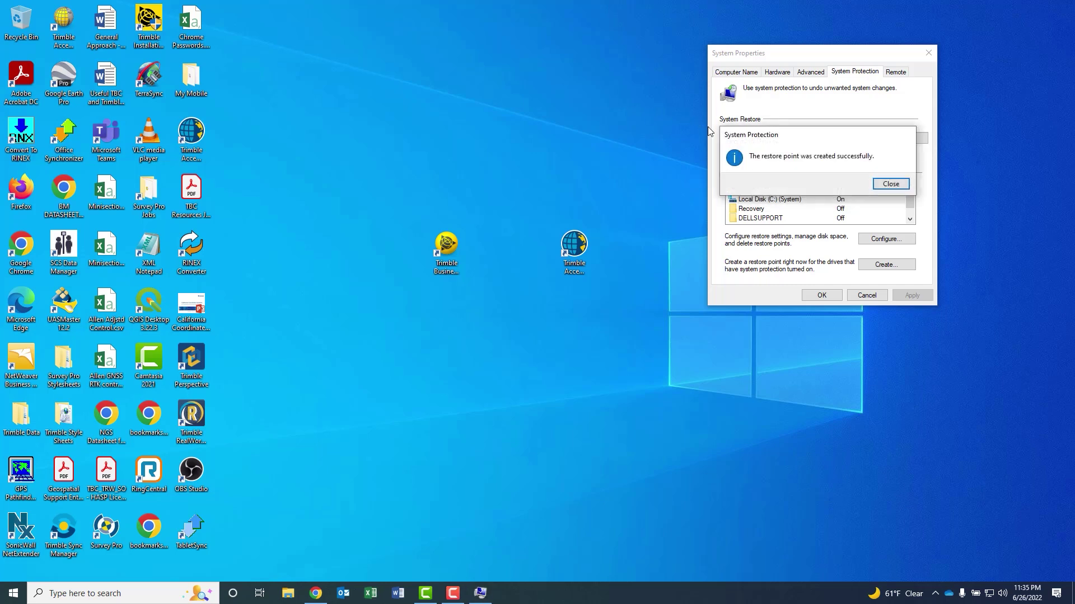
click(891, 185)
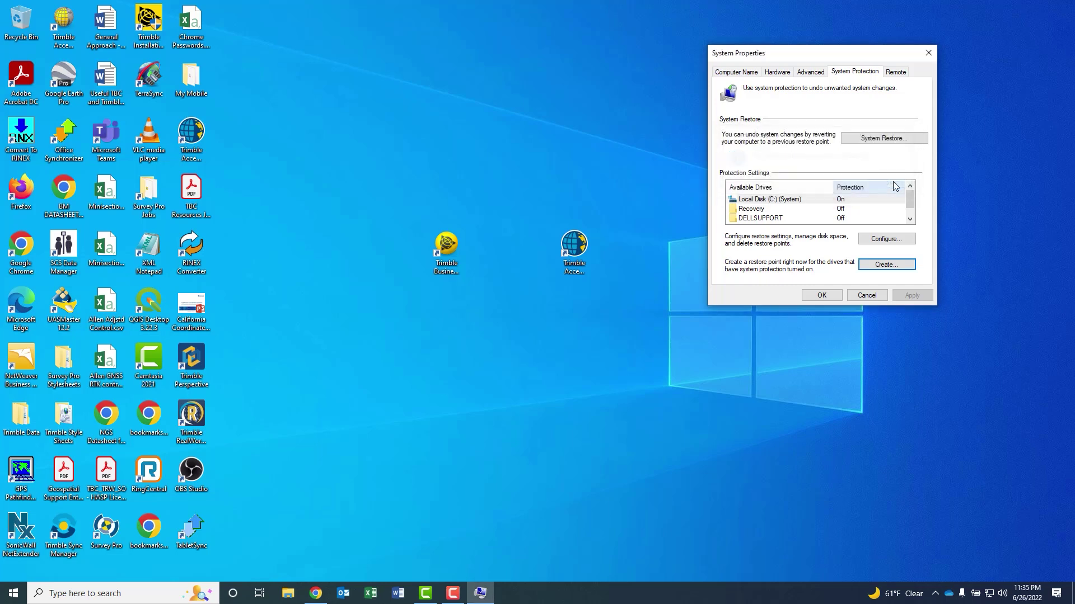
- Close System Properties, review the Quadro P3000 driver downloads page in Chrome, then close it
click(928, 52)
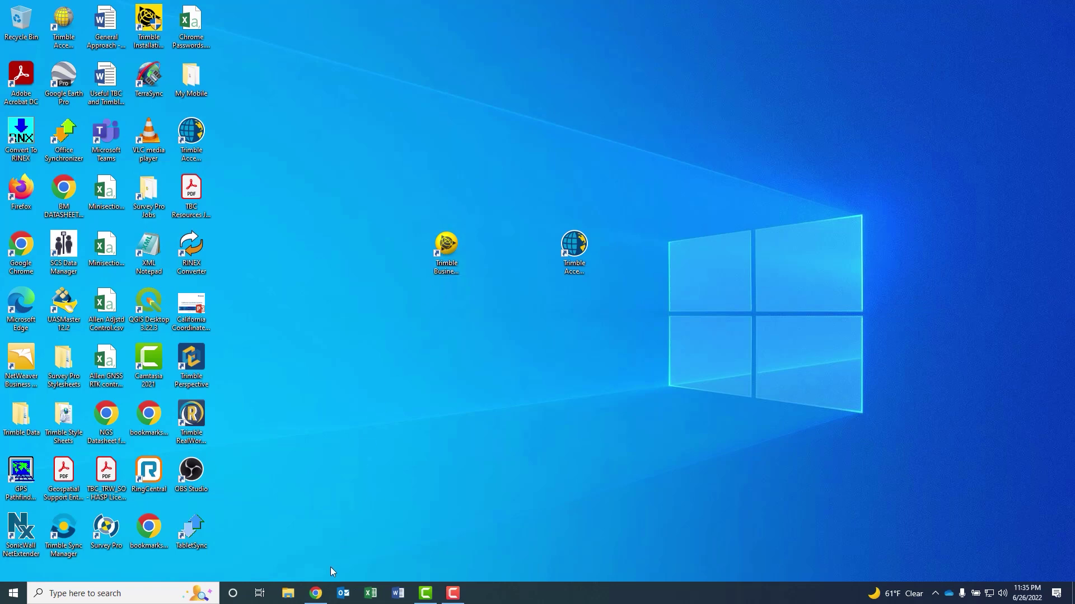
click(315, 593)
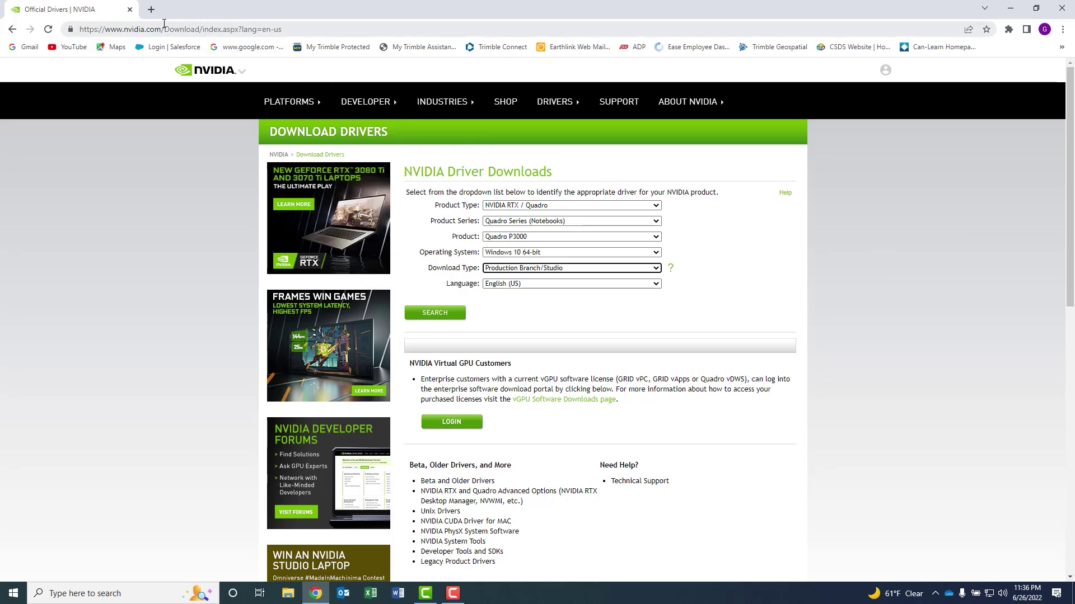
click(129, 11)
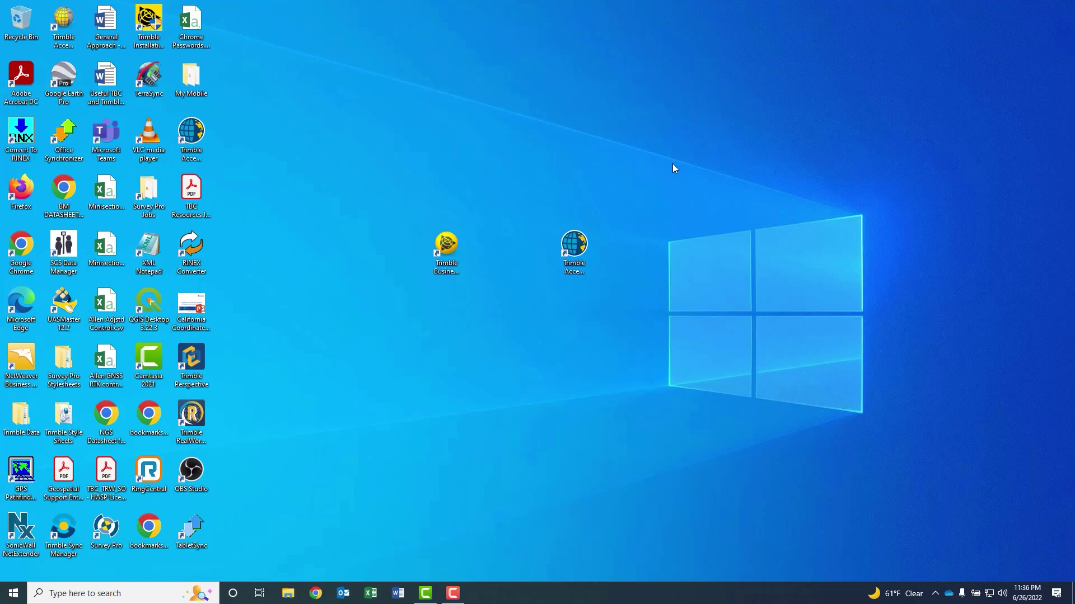
- Launch NVIDIA Control Panel from the desktop's right-click menu
right_click(530, 126)
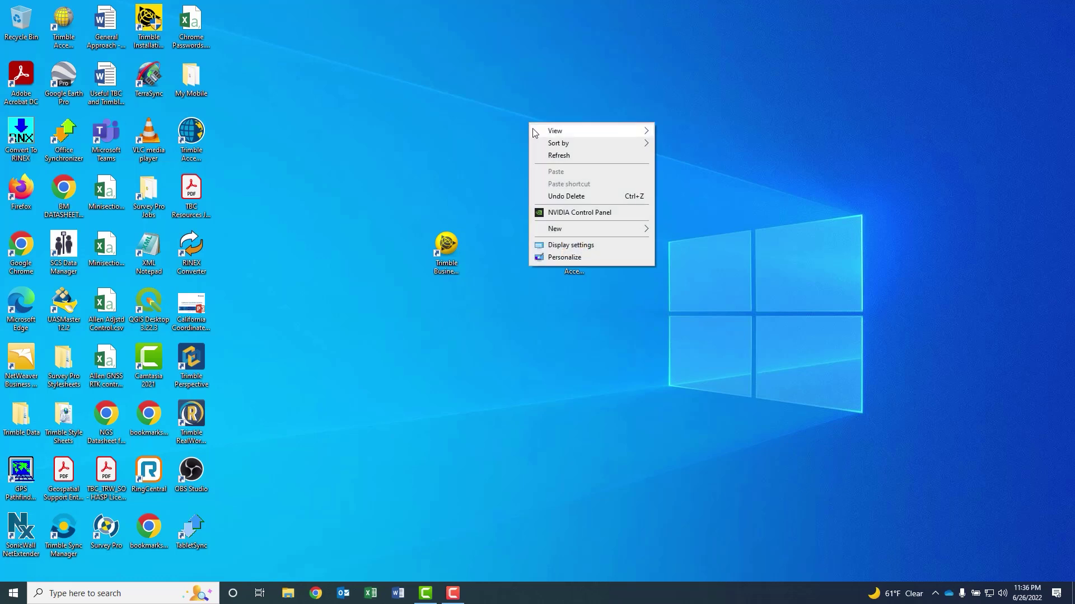
click(563, 215)
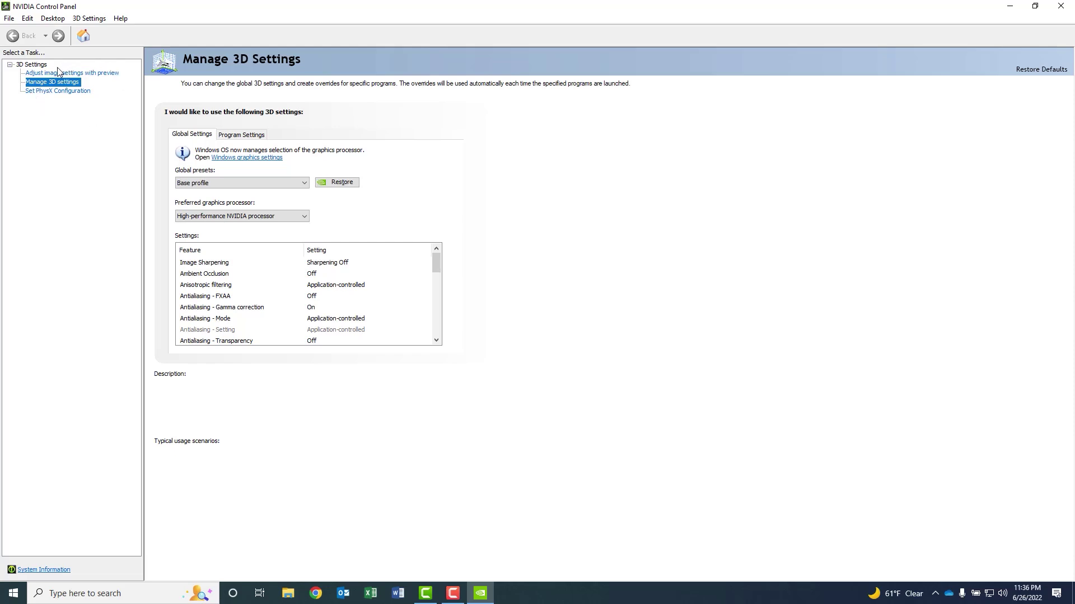
- Choose High-performance NVIDIA processor as the global preferred graphics processor
click(49, 83)
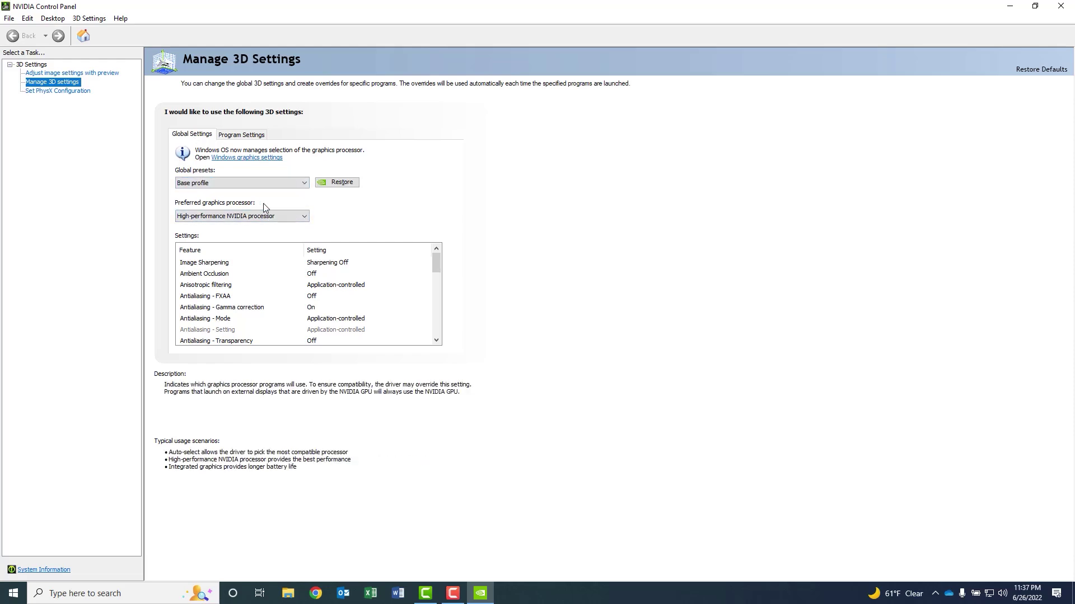
click(304, 216)
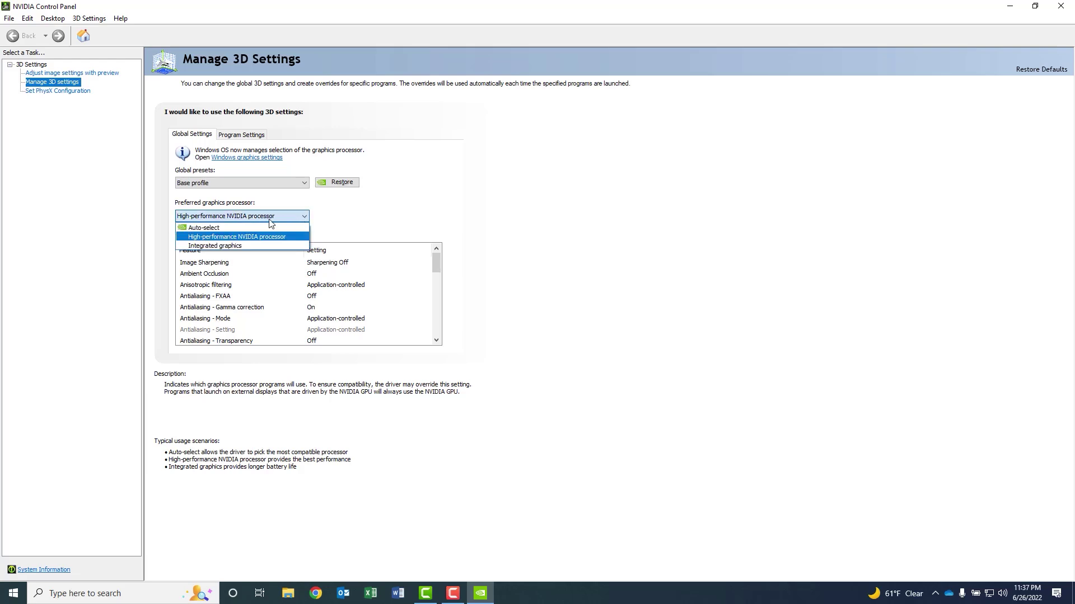
click(212, 236)
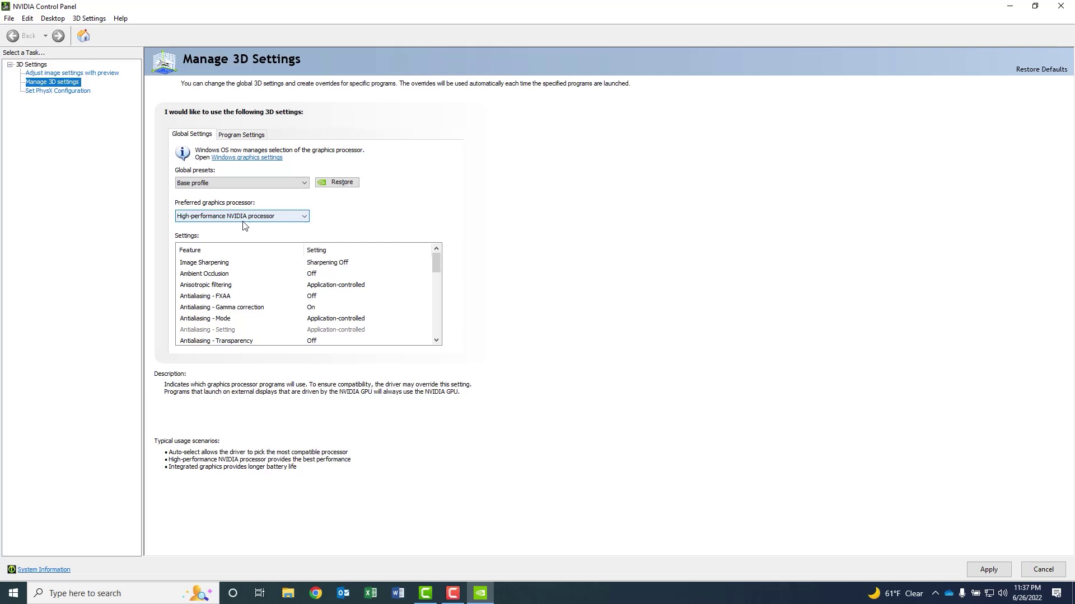
- Select Trimble Business Center under Program Settings and assign it the High-performance NVIDIA processor
click(234, 139)
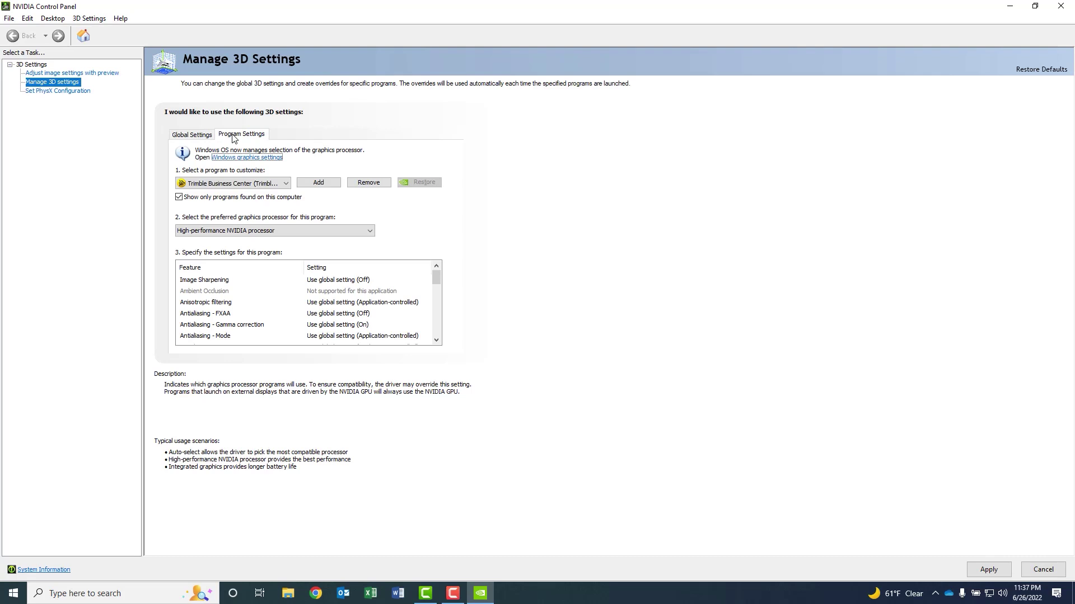
click(286, 184)
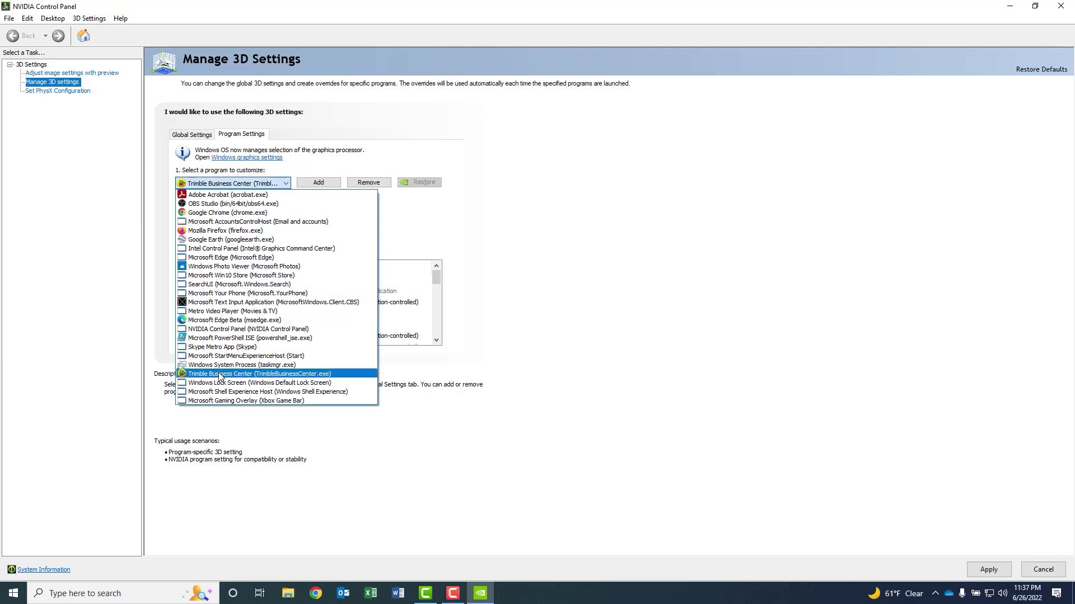
click(220, 376)
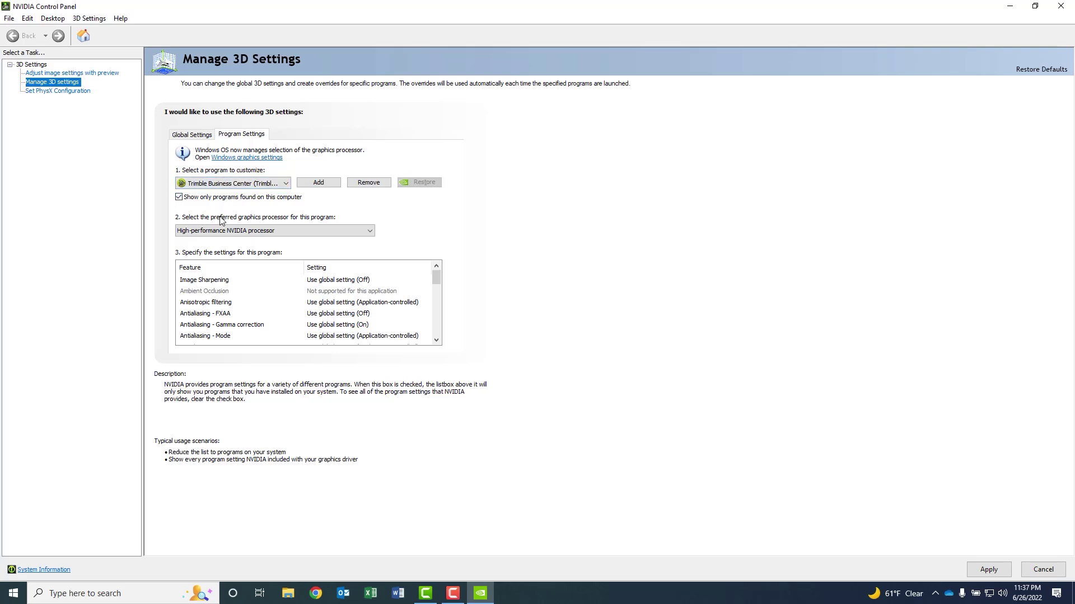
click(371, 232)
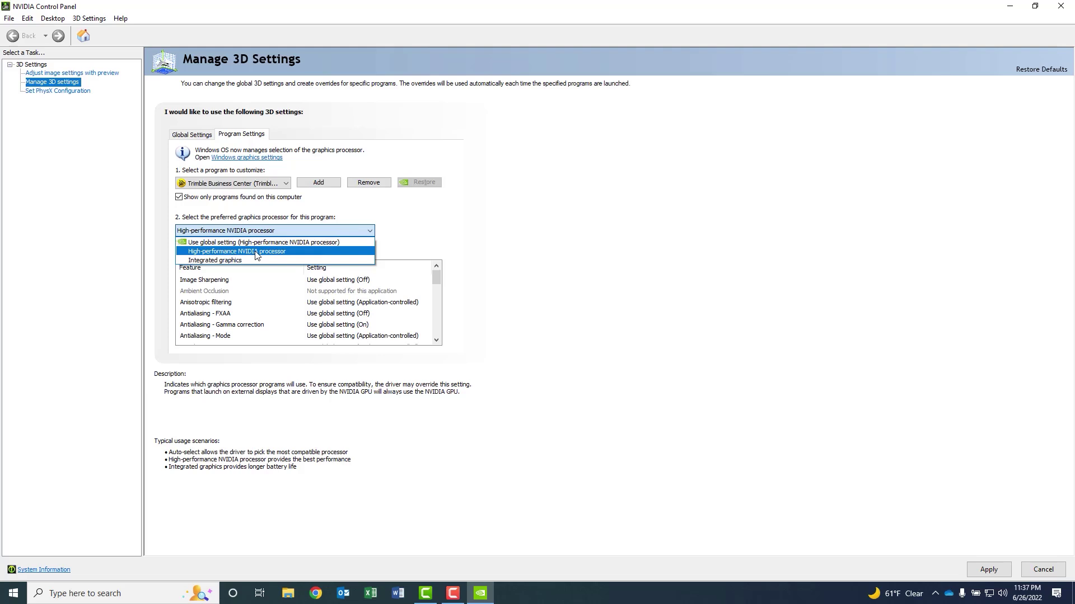
click(216, 255)
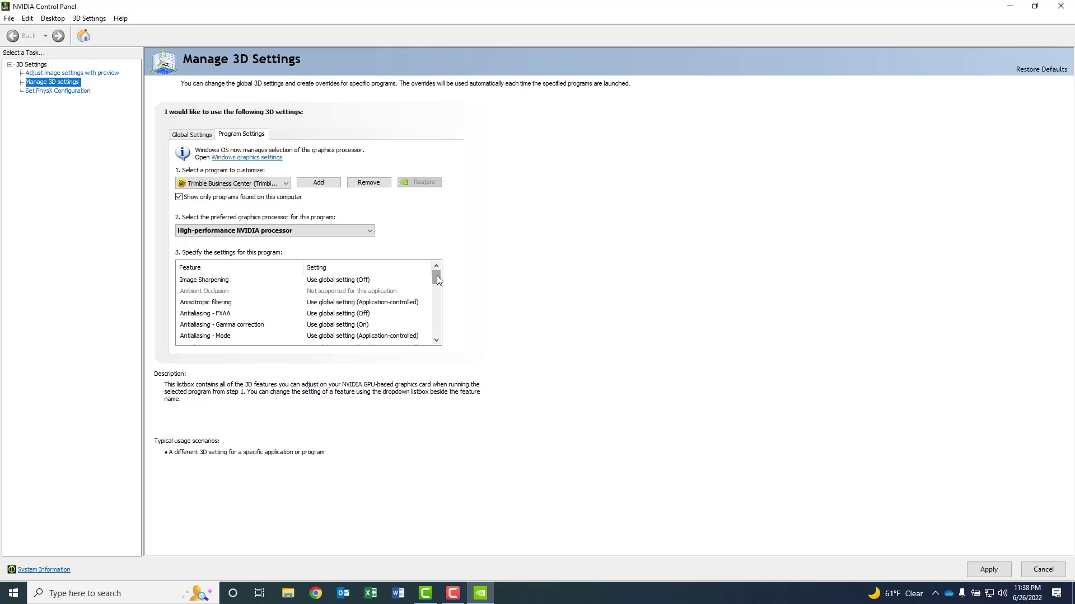
- Set Trimble Business Center's Power management mode to Prefer maximum performance
drag(437, 277, 435, 304)
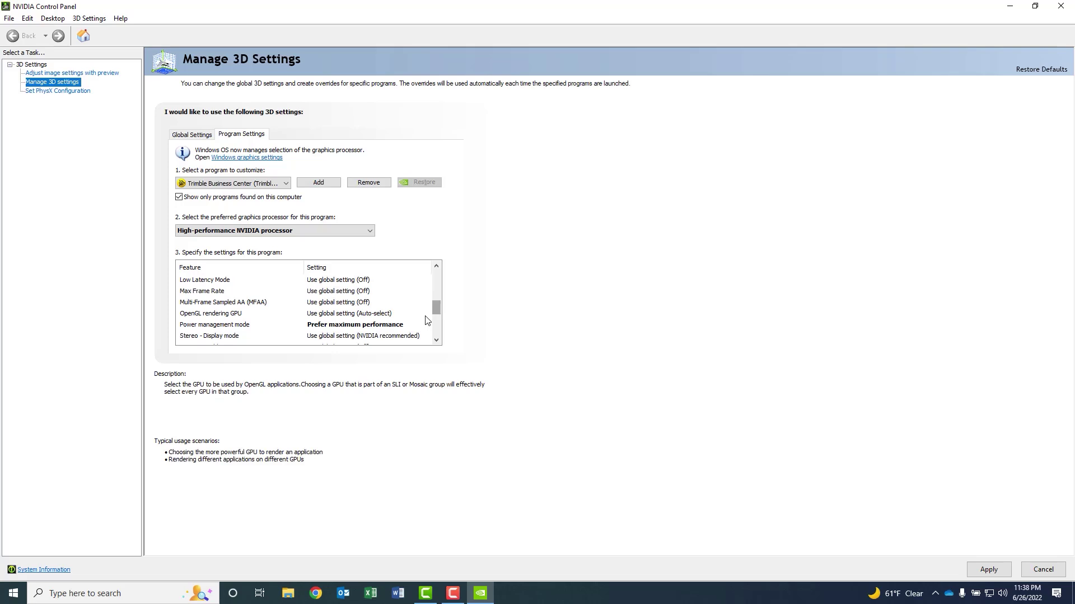
click(211, 327)
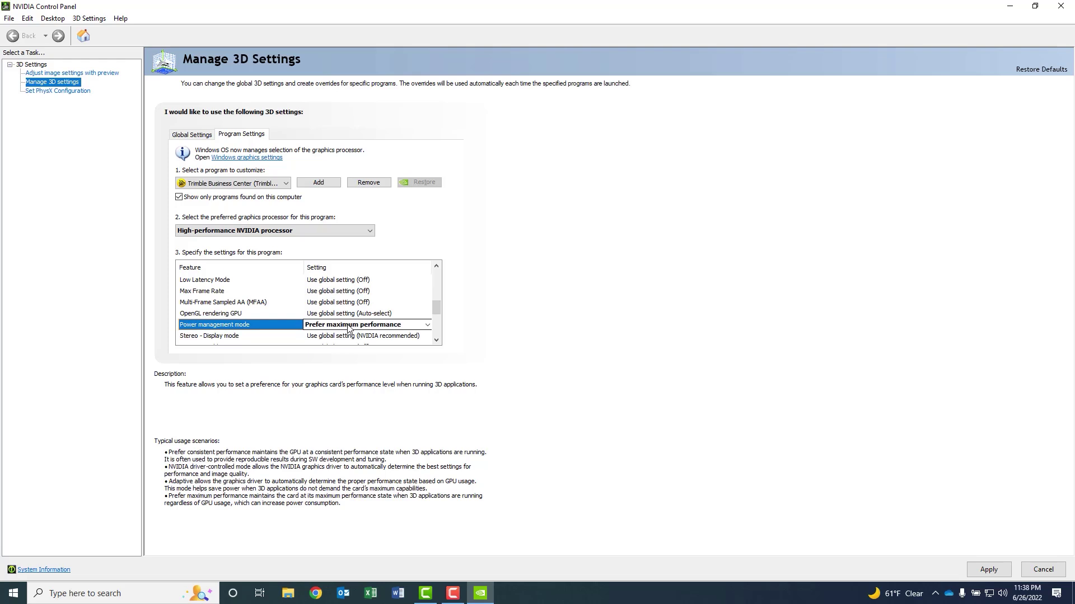
click(347, 328)
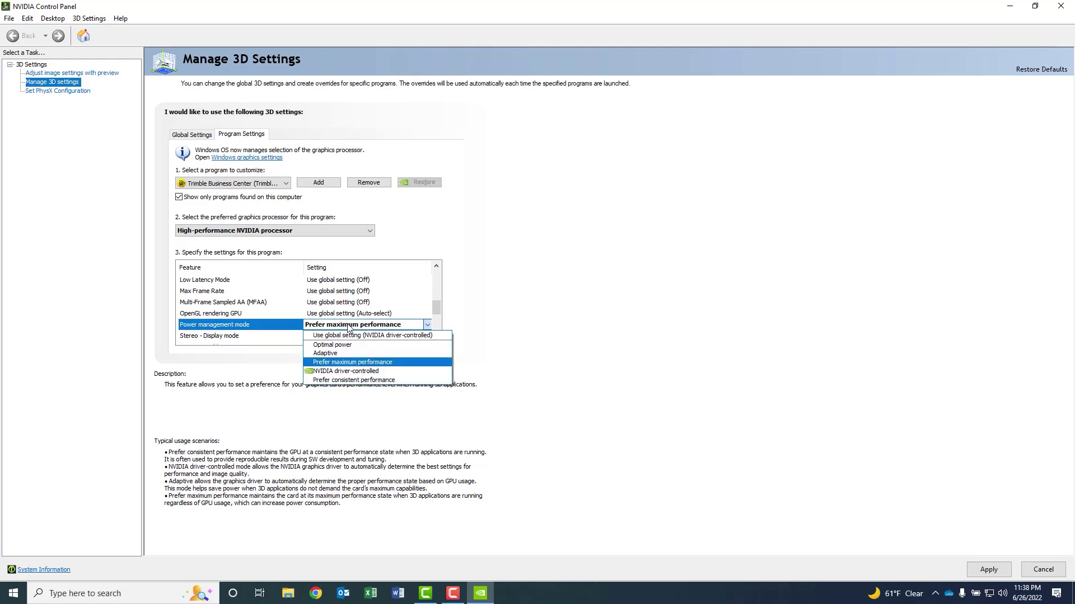
click(333, 362)
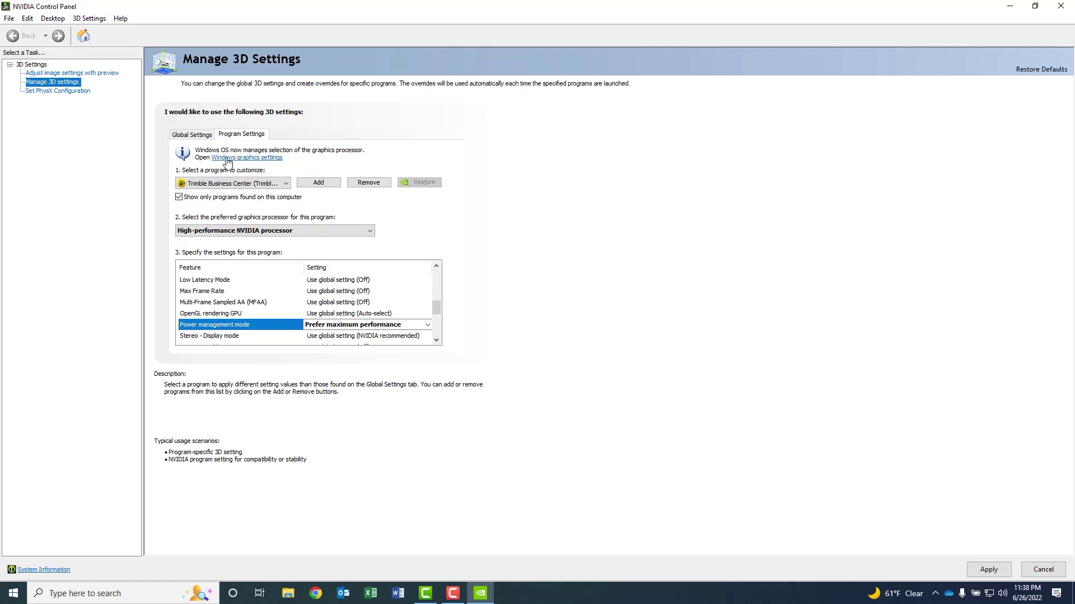
- In Windows graphics settings, browse to TrimbleBusinessCenter.exe and add it to the app list
click(227, 159)
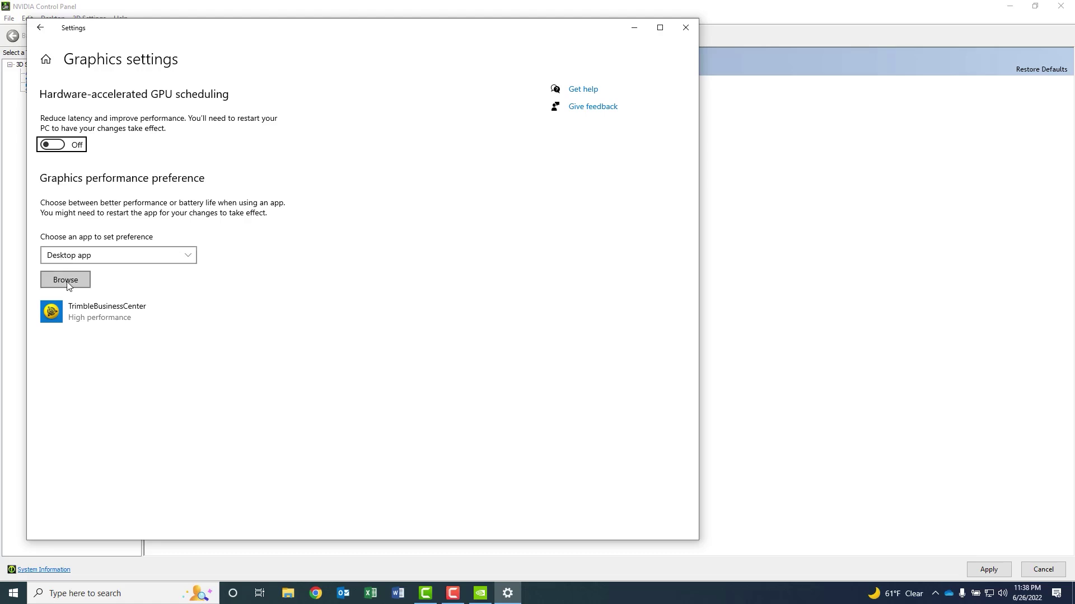
click(67, 282)
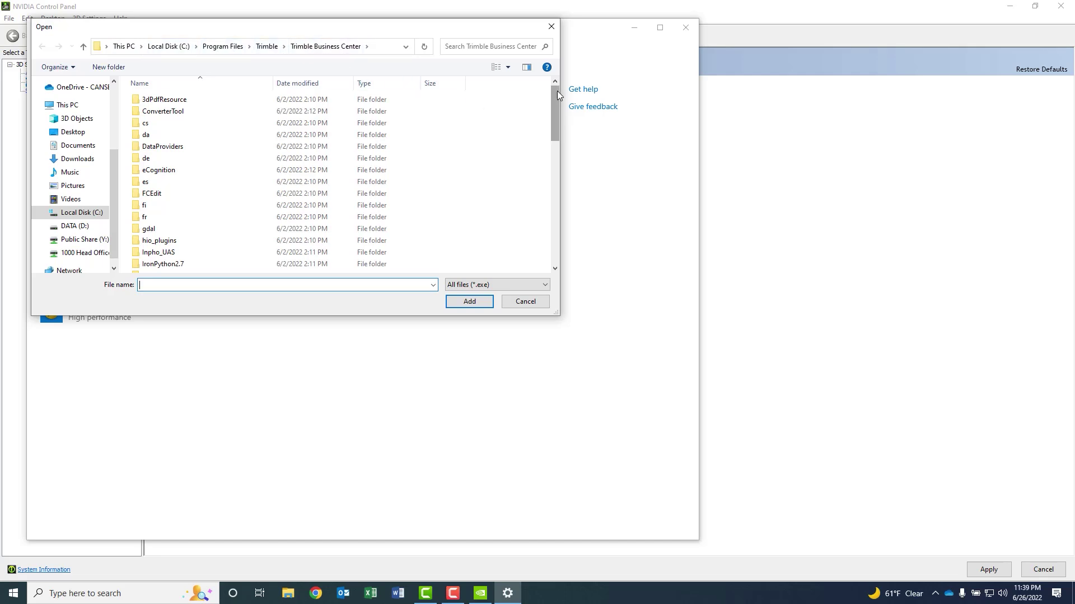
drag(556, 91, 543, 232)
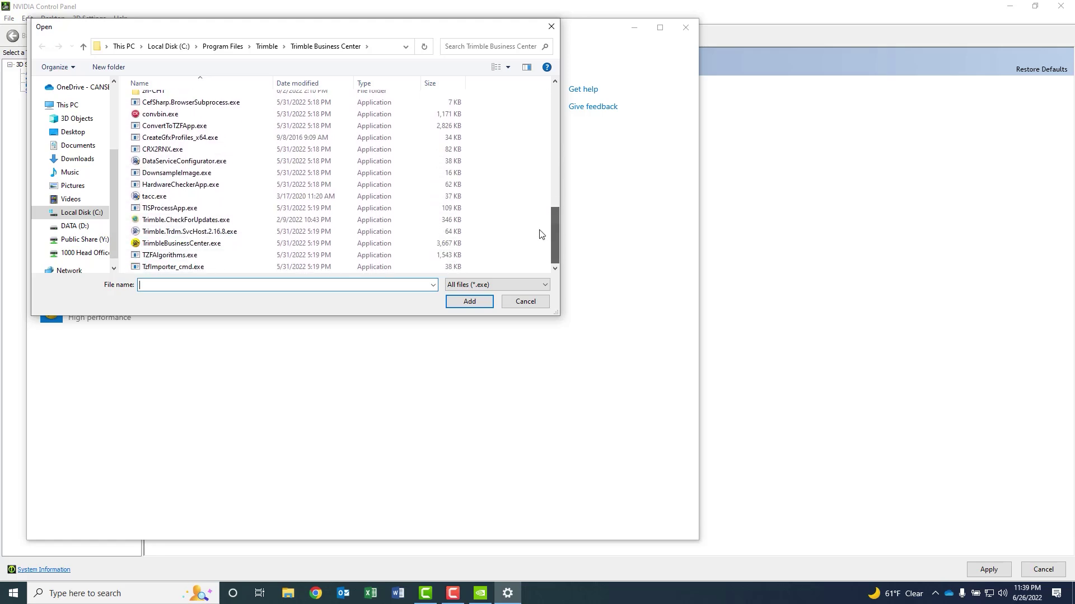
click(149, 245)
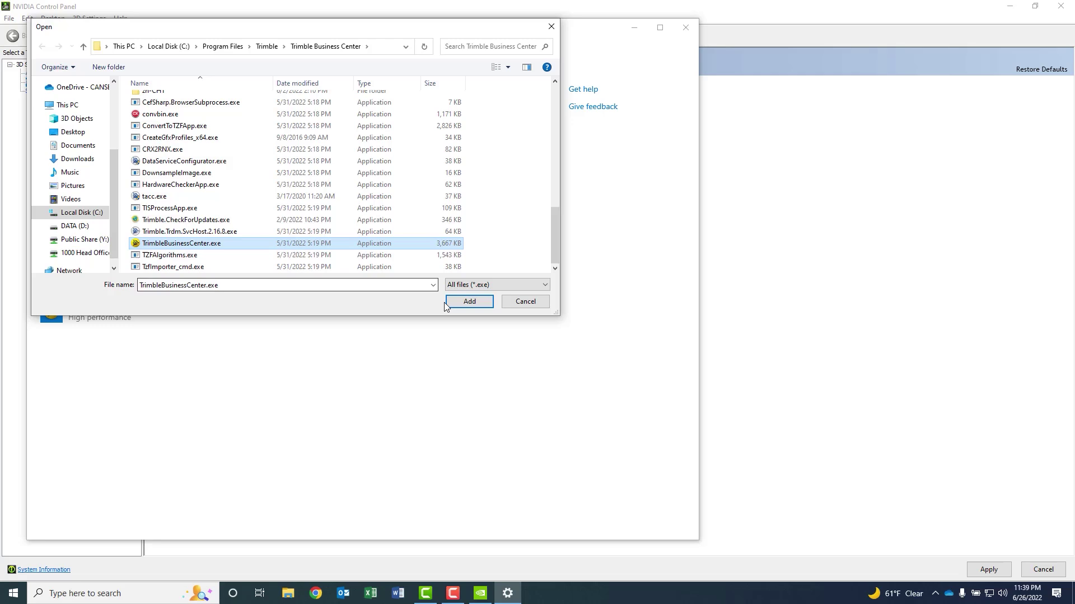
click(474, 303)
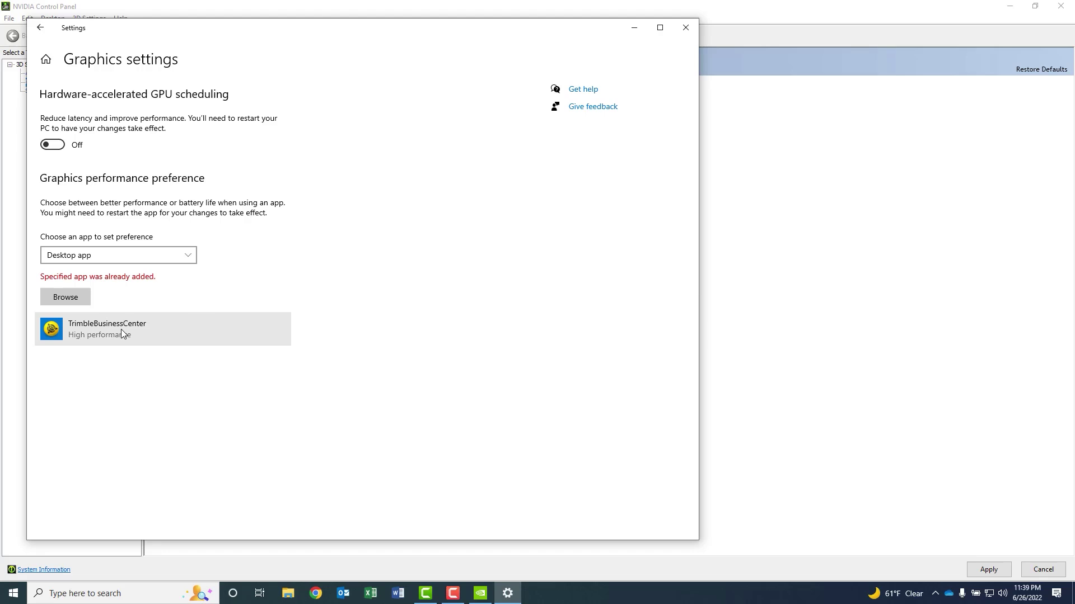
- Save High performance as TrimbleBusinessCenter's graphics preference and close Windows Settings
click(81, 331)
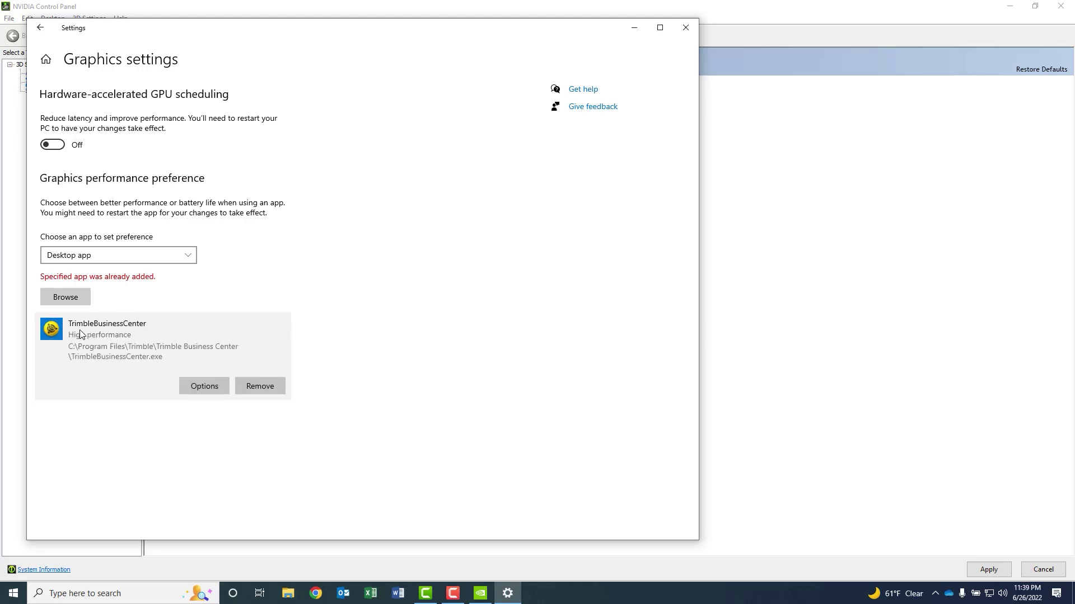
click(214, 387)
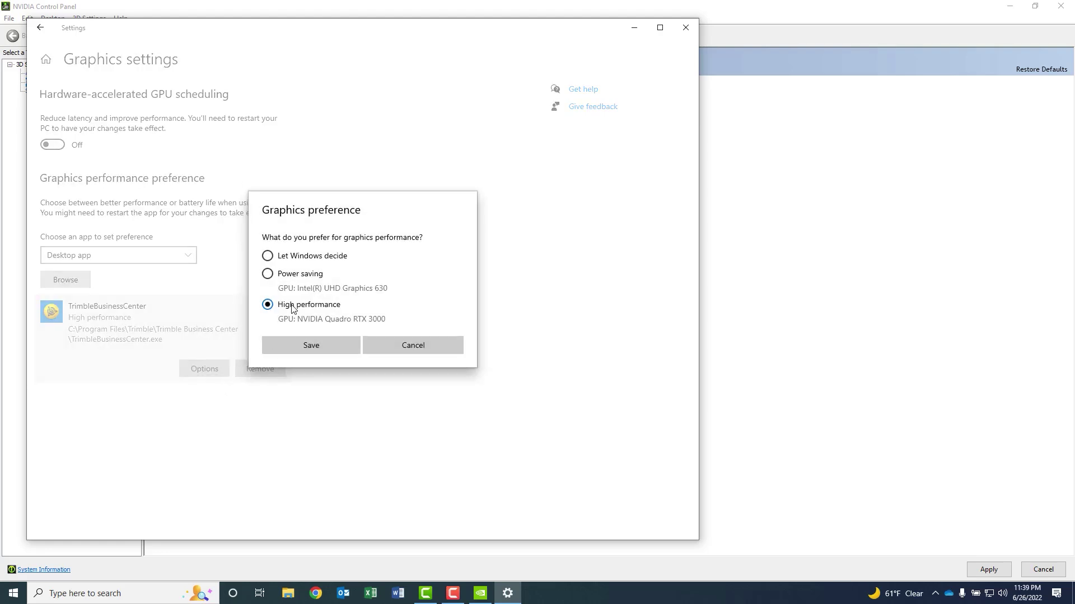
click(307, 346)
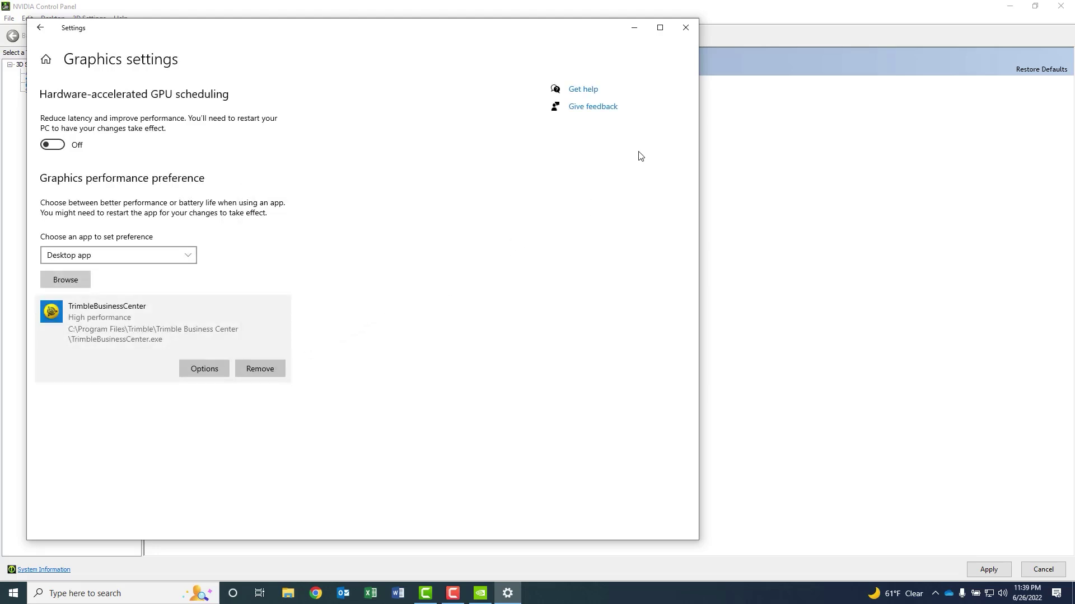
click(686, 25)
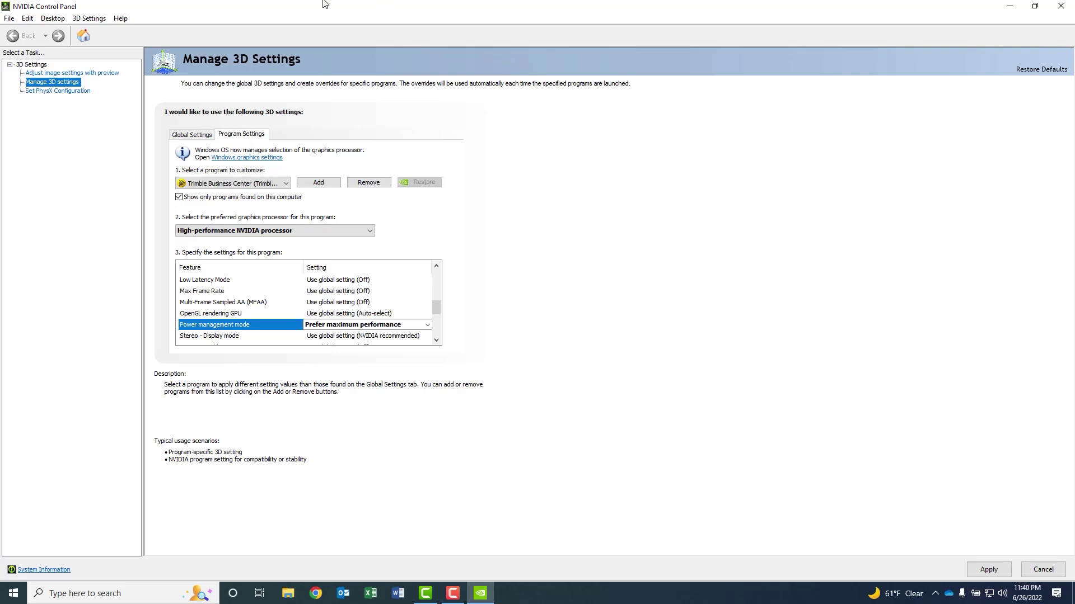
- Apply the pending NVIDIA 3D setting changes when closing, and minimize the panel
click(1061, 7)
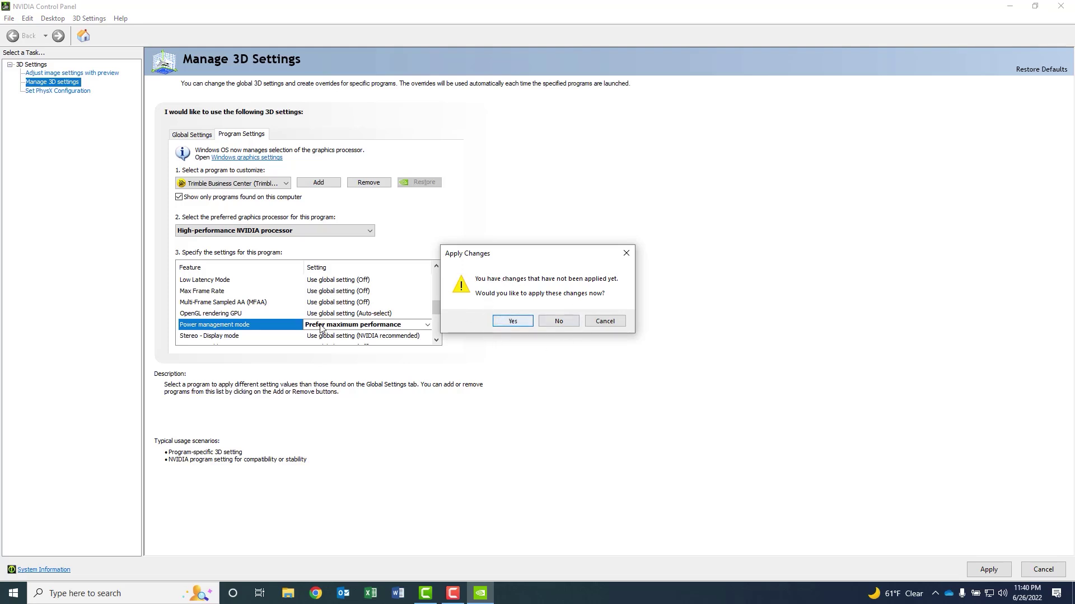
click(516, 325)
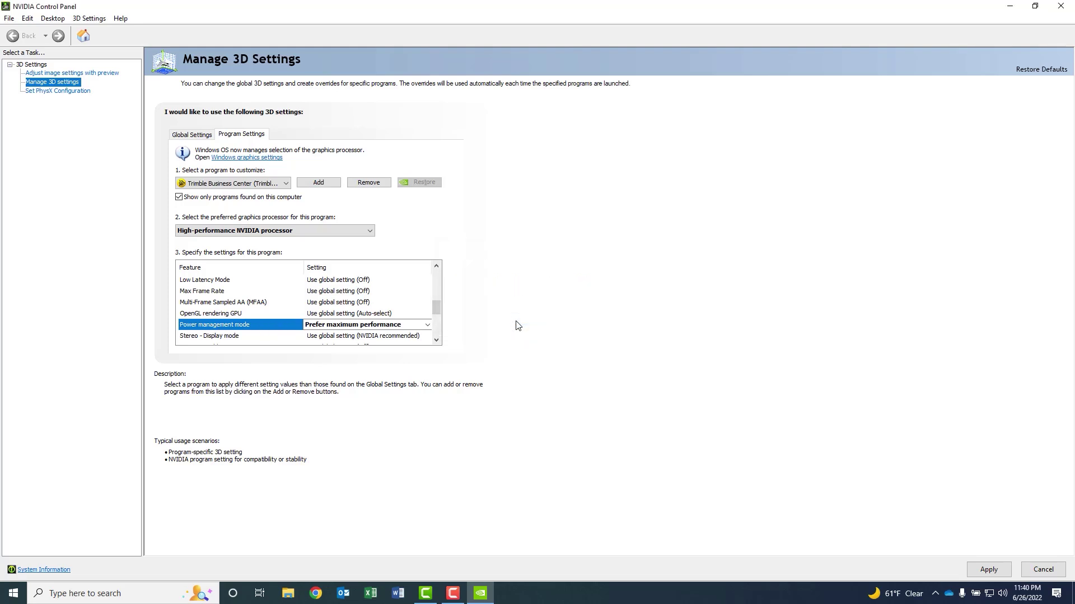
click(1008, 8)
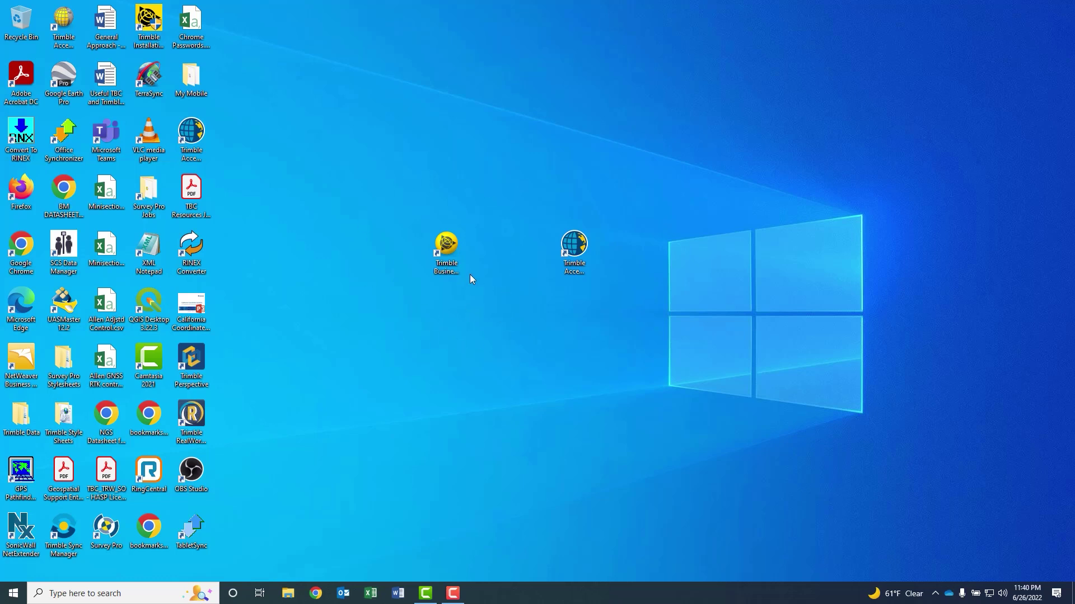
- Launch Trimble Business Center and dismiss the license expiration notice to reach the Start Page
click(447, 245)
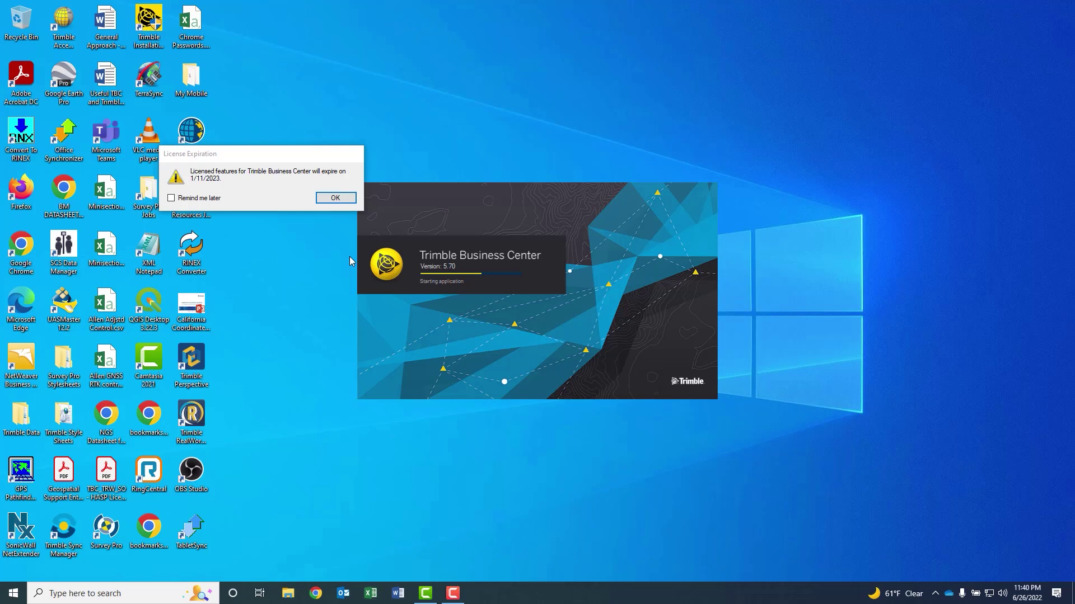
click(336, 198)
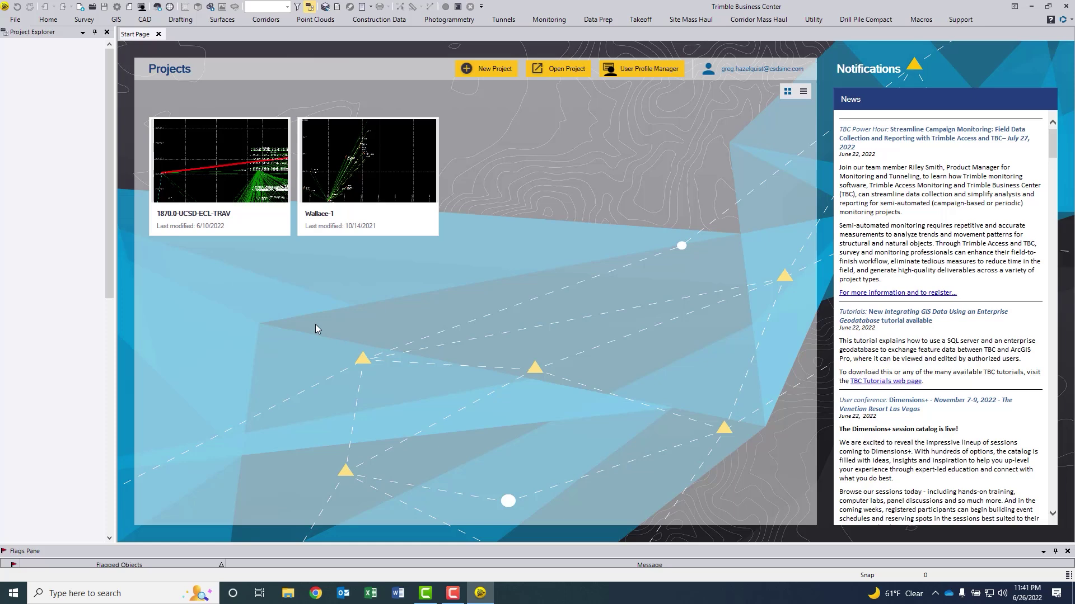
- Create a new Unnamed project from the 'US Survey Foot' template
click(481, 69)
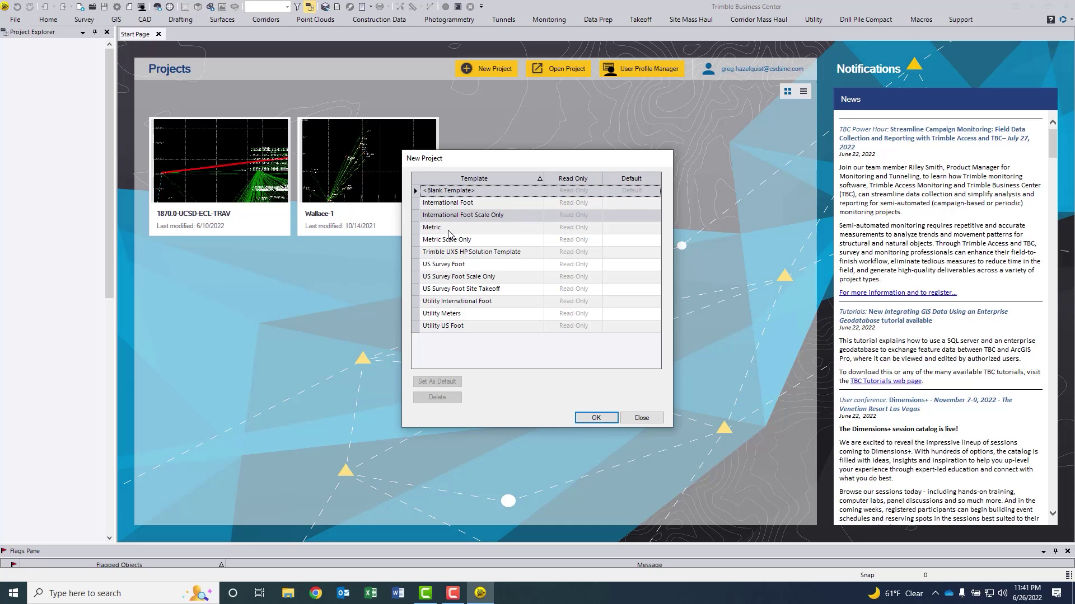
click(445, 264)
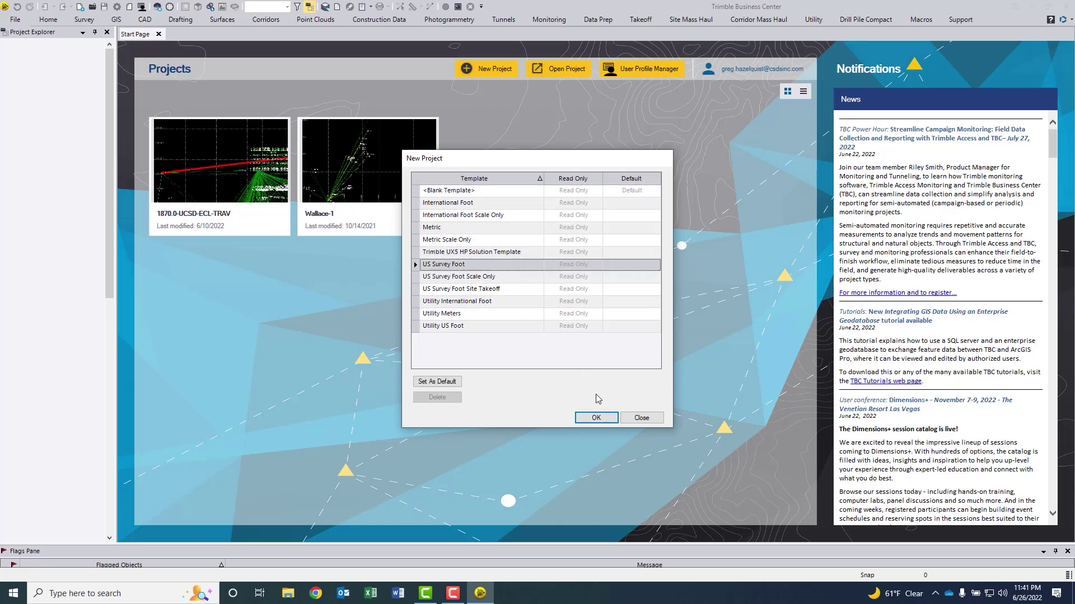
click(596, 418)
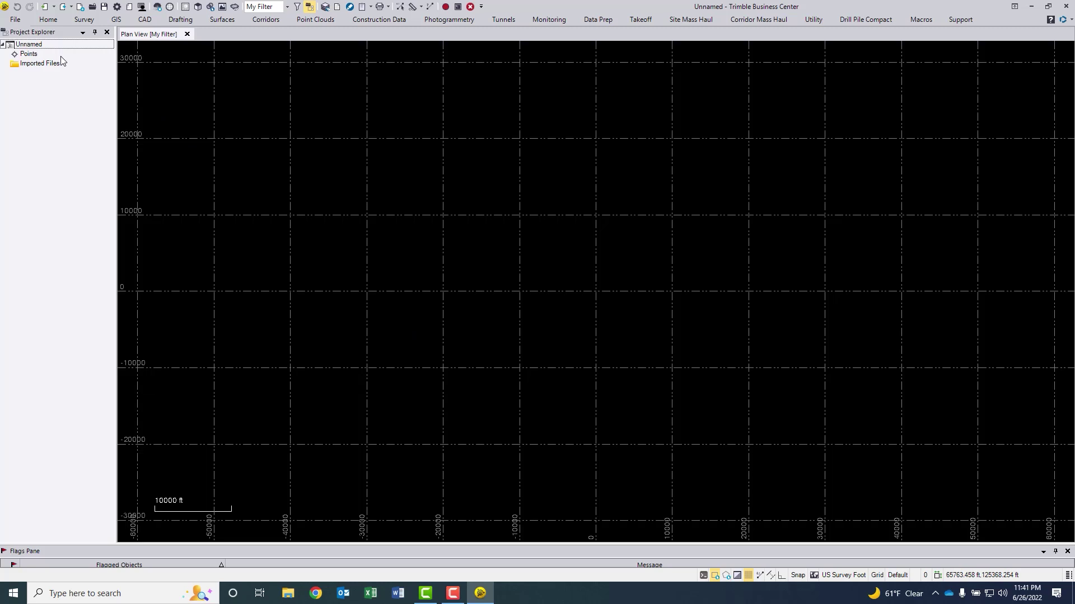
- Show the General > Point Clouds page of File > Options, with the 15.88 GB rendering cache
click(15, 20)
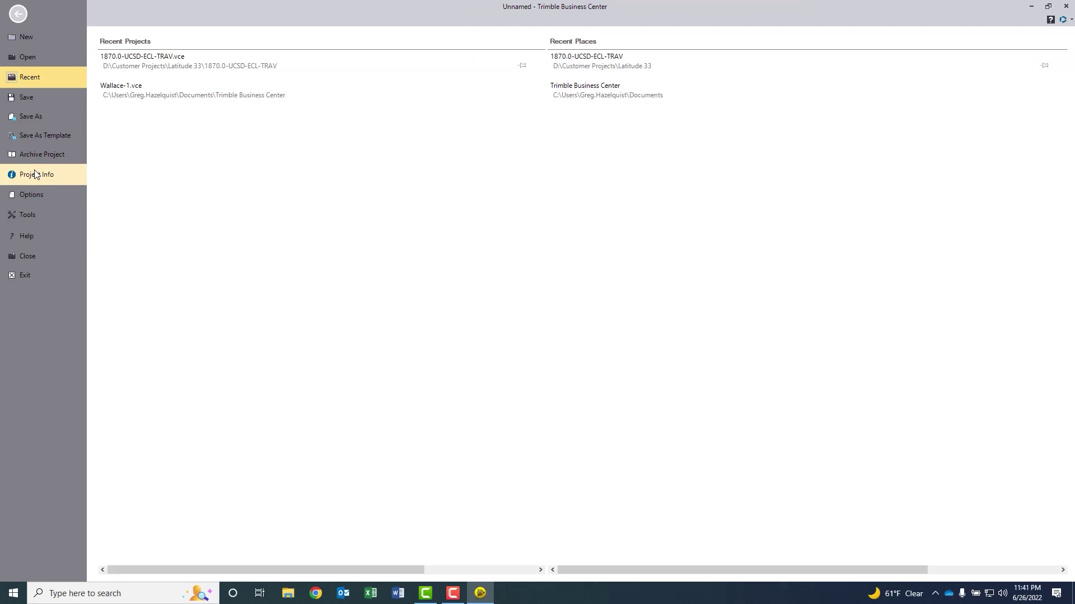
click(32, 194)
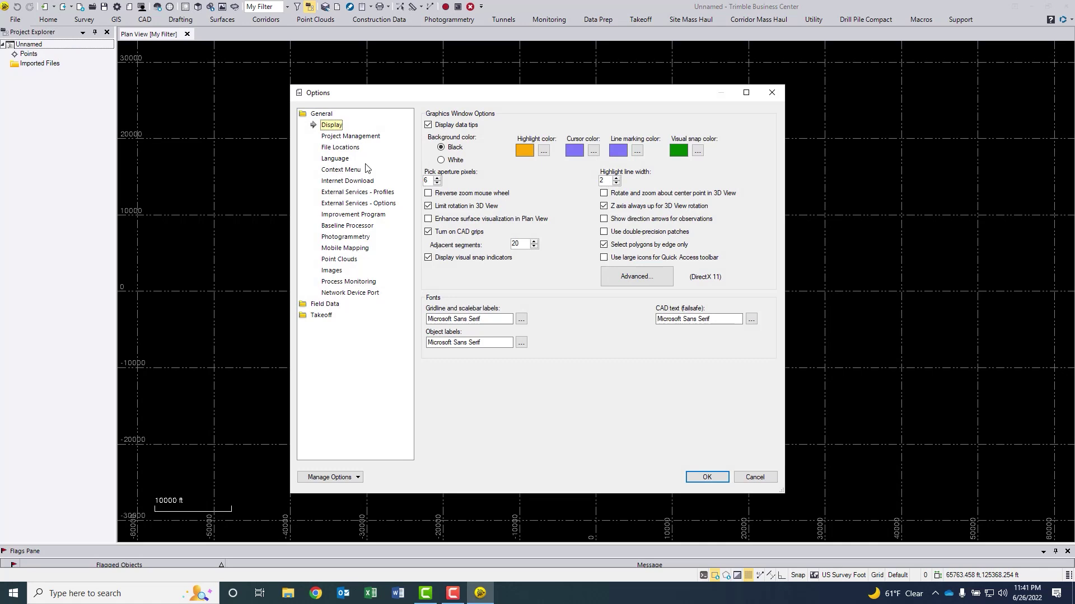
click(333, 262)
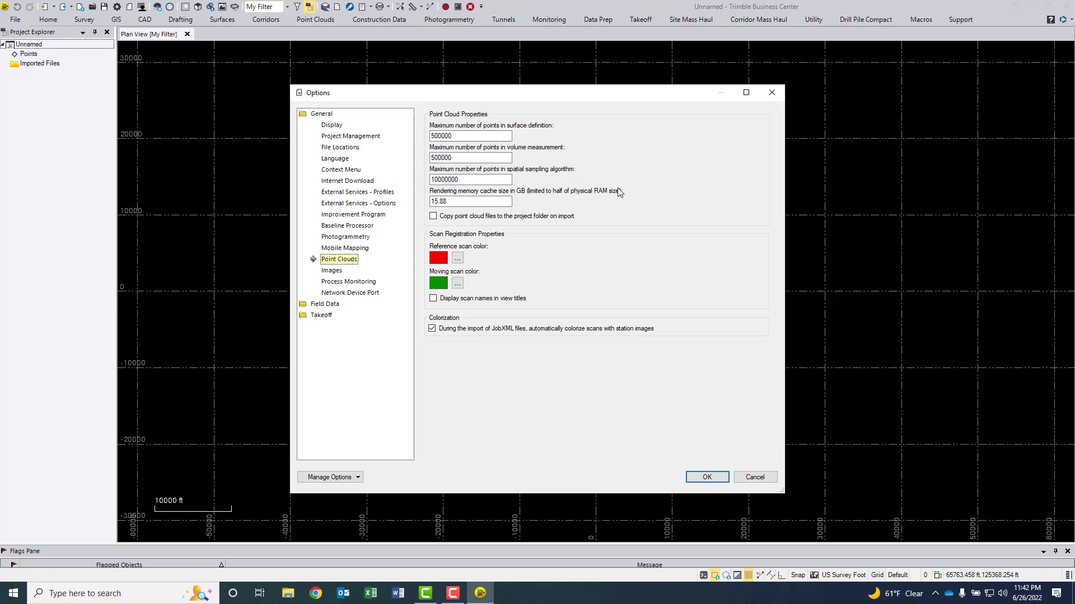
- Try entering 64 as the rendering memory cache, accept the 15.88 GB maximum, and close Options
click(451, 202)
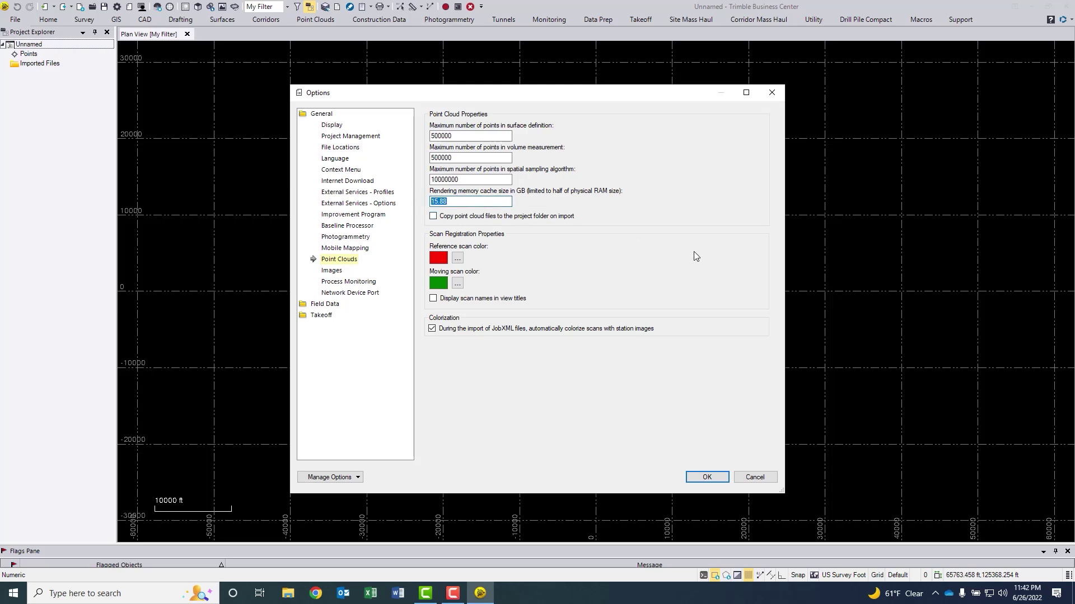
text(64)
key(Tab)
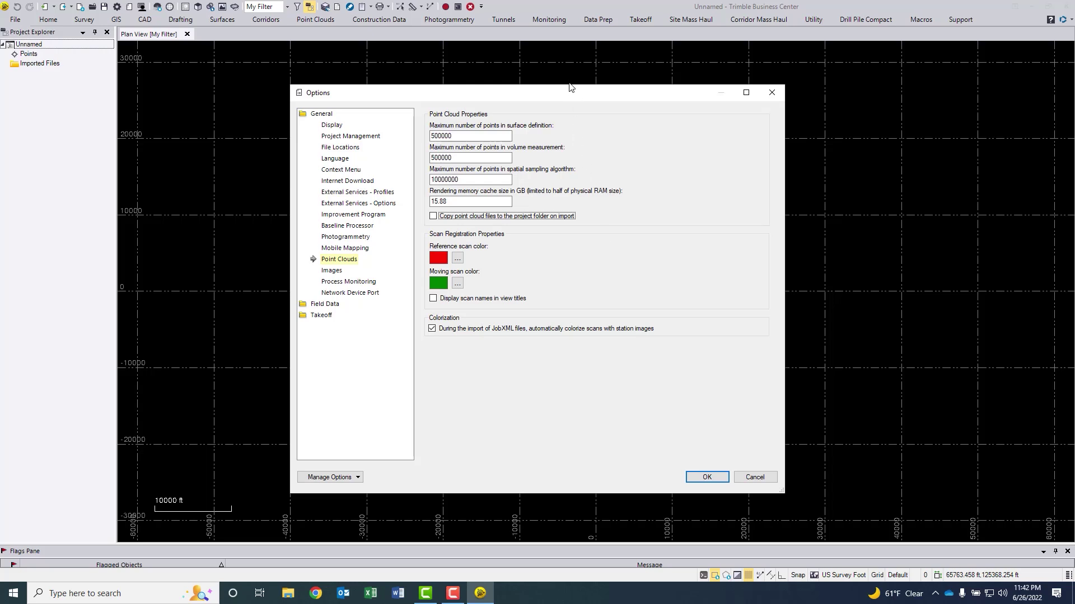
drag(575, 98, 553, 36)
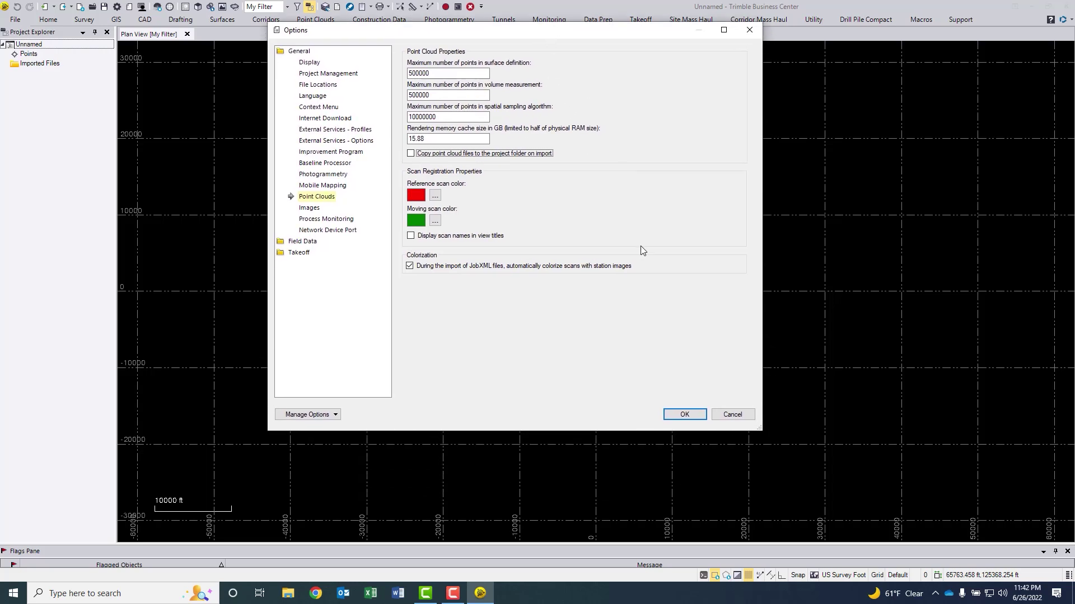
click(685, 414)
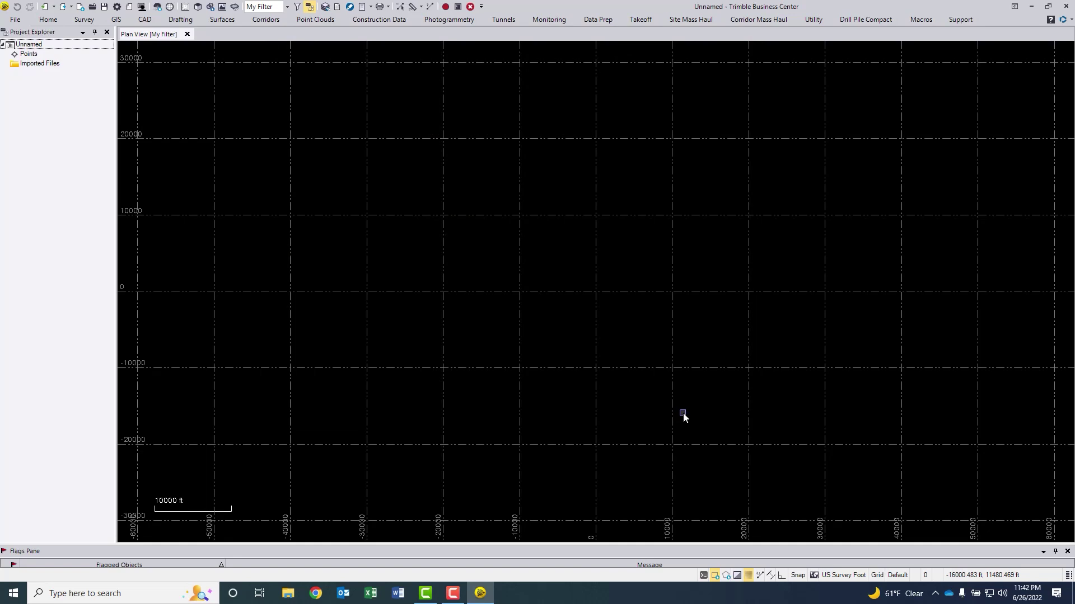